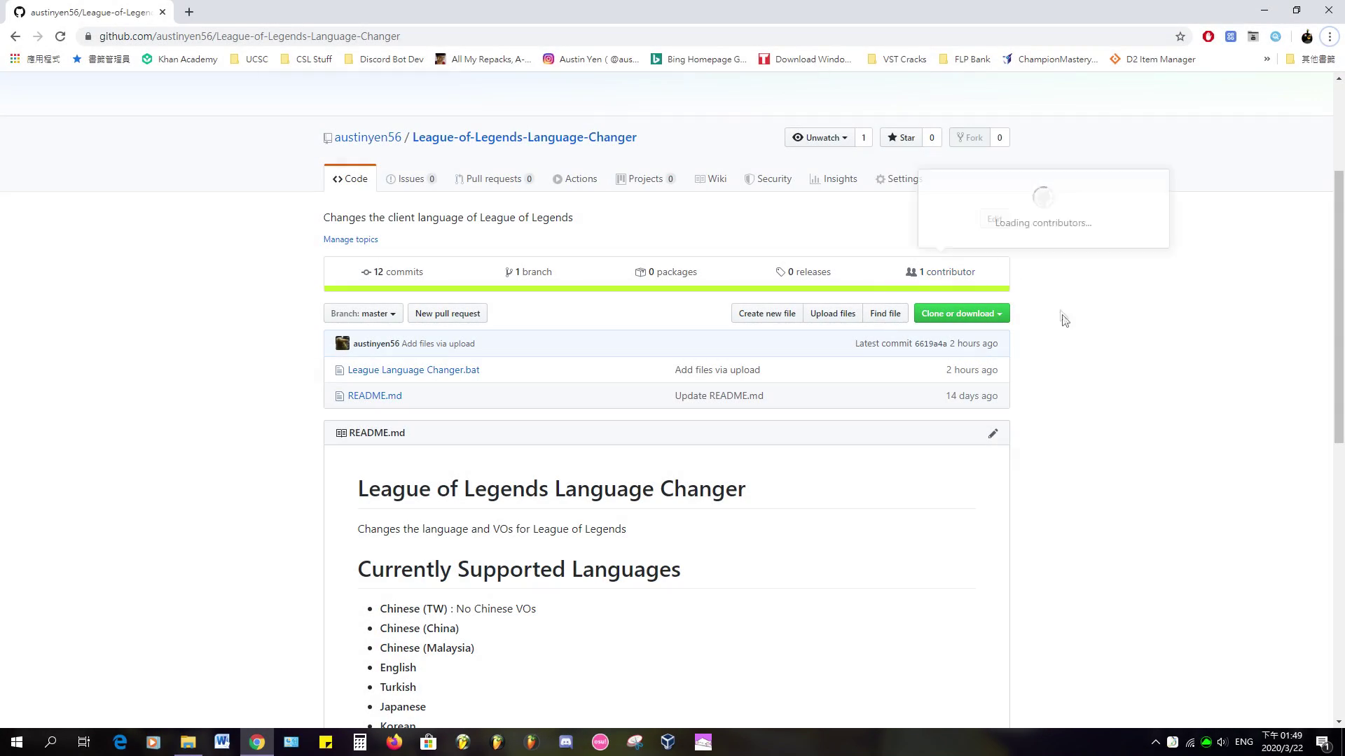
# Download the League-of-Legends-Language-Changer repository as a ZIP and place it on the desktop.
pyautogui.click(982, 313)
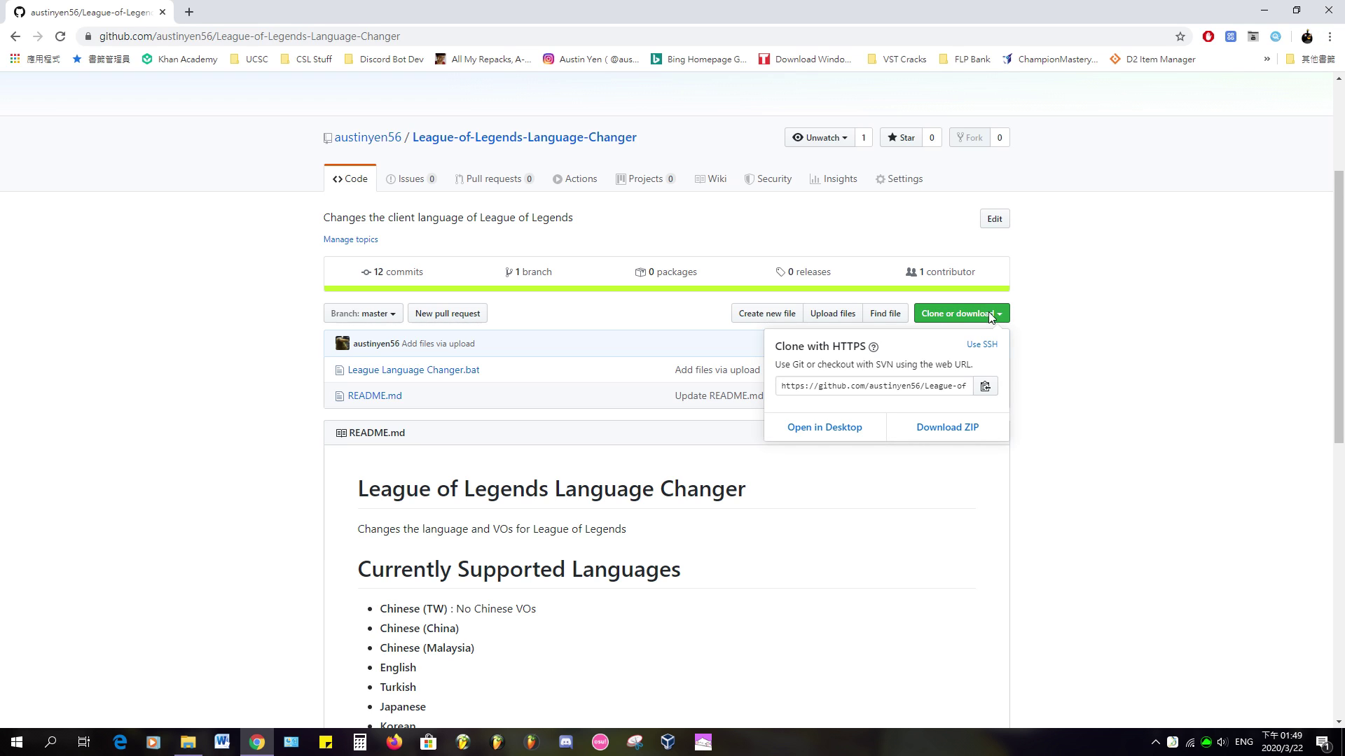
pyautogui.click(942, 426)
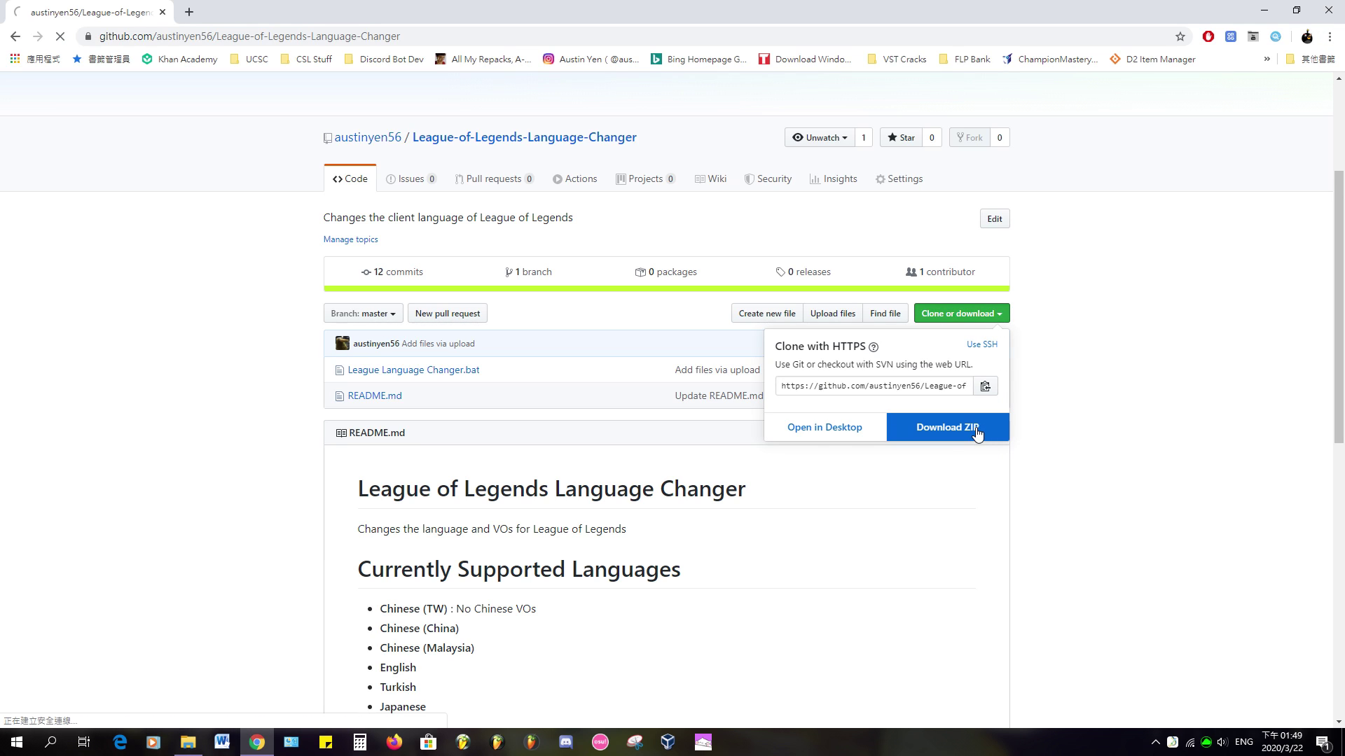
pyautogui.moveTo(79, 712)
pyautogui.mouseDown()
pyautogui.moveTo(697, 417)
pyautogui.moveTo(544, 403)
pyautogui.mouseUp()
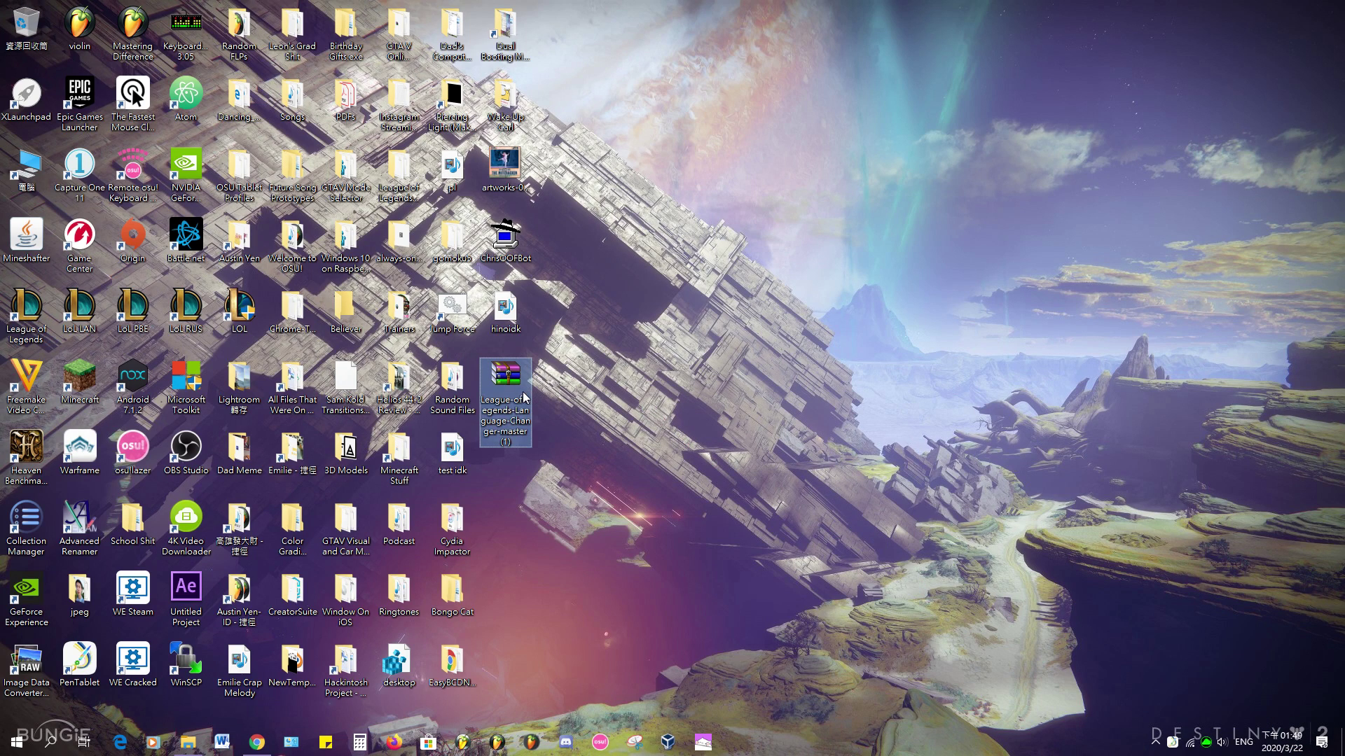
# Extract League Language Changer.bat from the ZIP's master folder to the desktop, then close WinRAR.
pyautogui.doubleClick(505, 402)
pyautogui.doubleClick(718, 304)
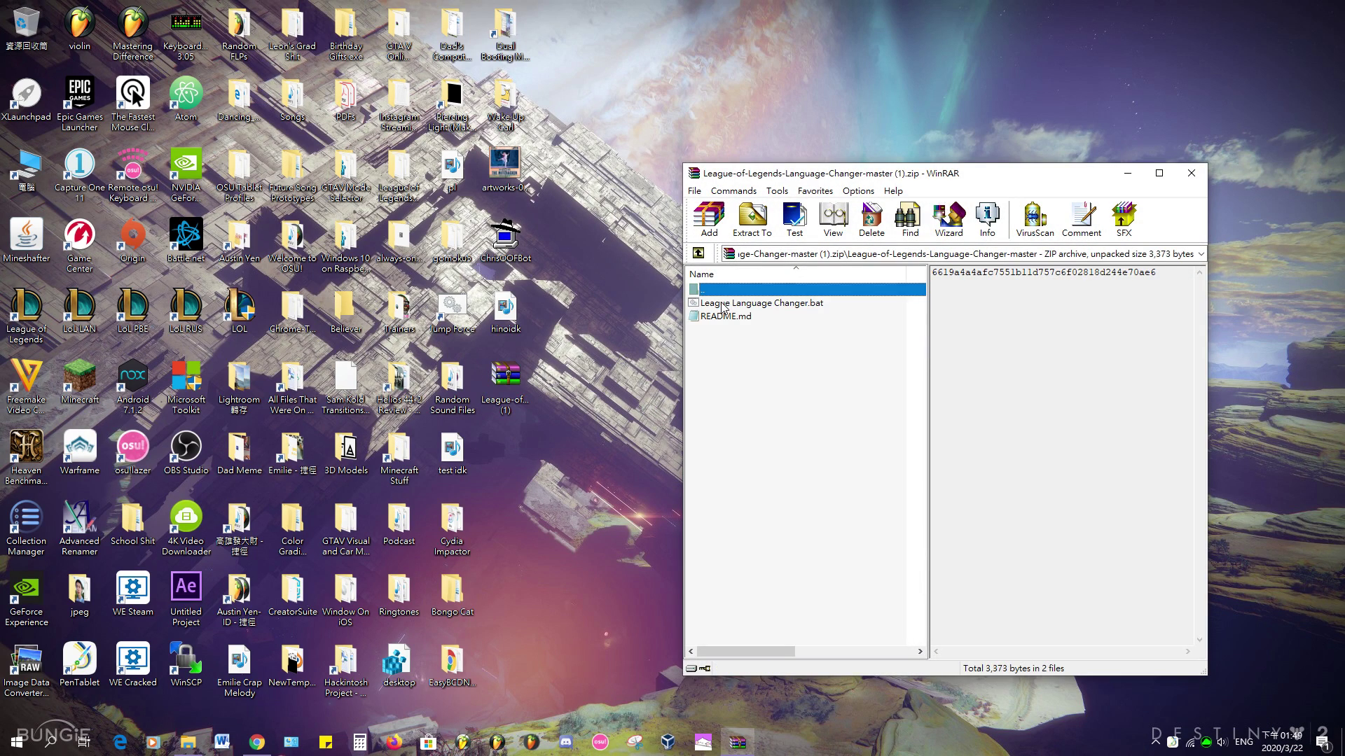
pyautogui.click(724, 306)
pyautogui.moveTo(517, 441); pyautogui.dragTo(515, 439)
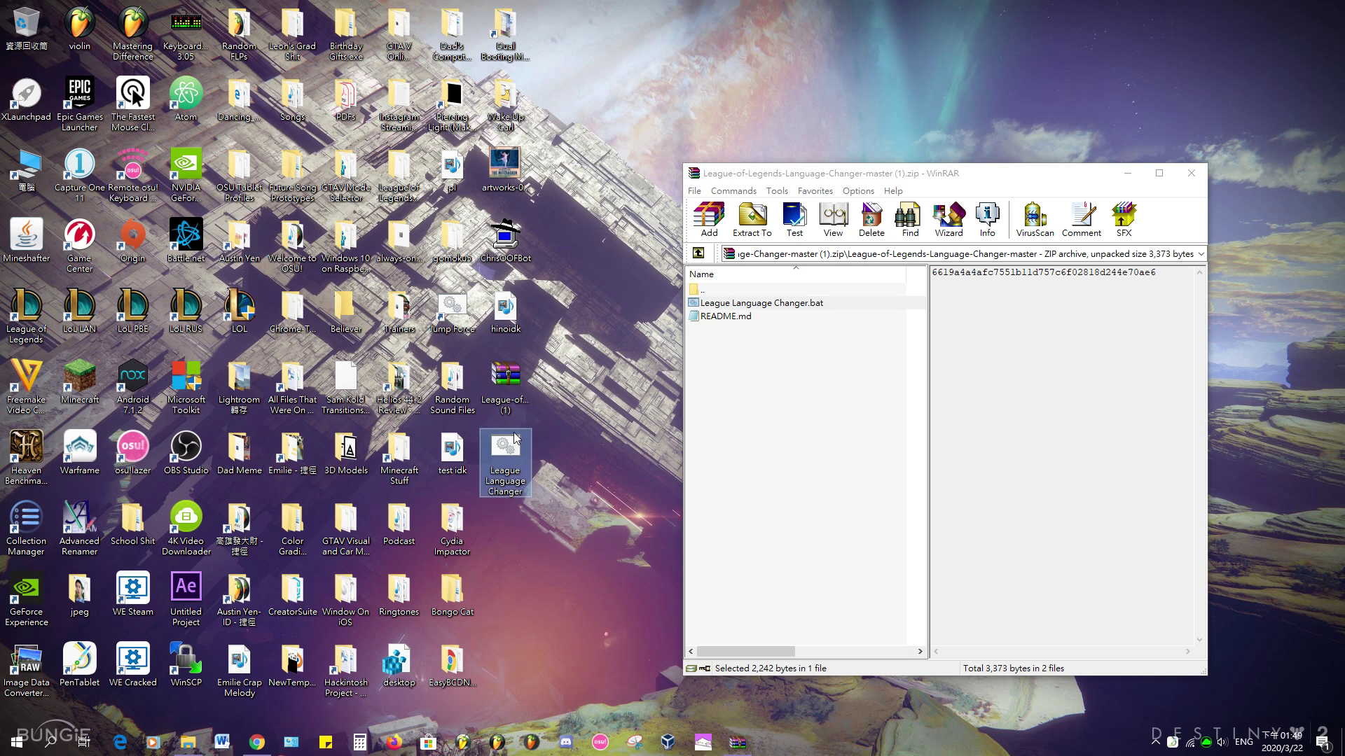
pyautogui.click(1192, 173)
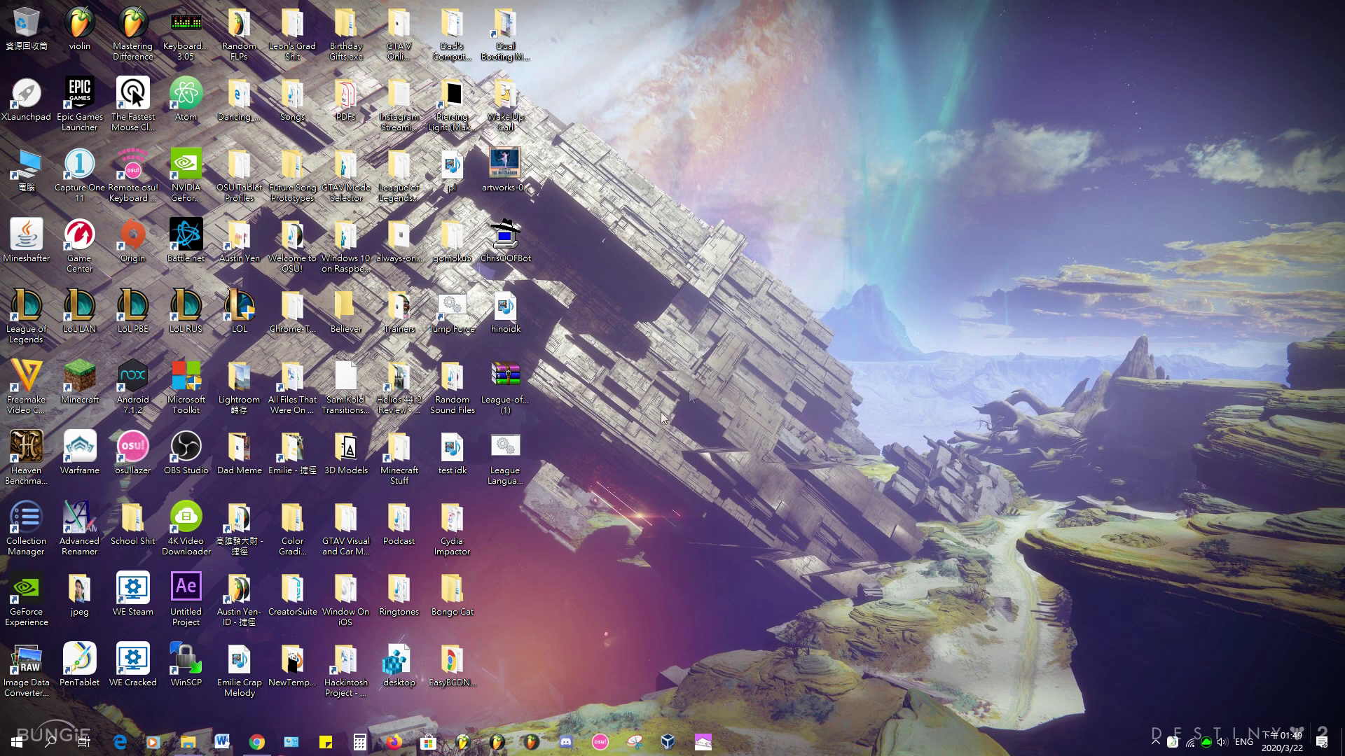
pyautogui.rightClick(513, 449)
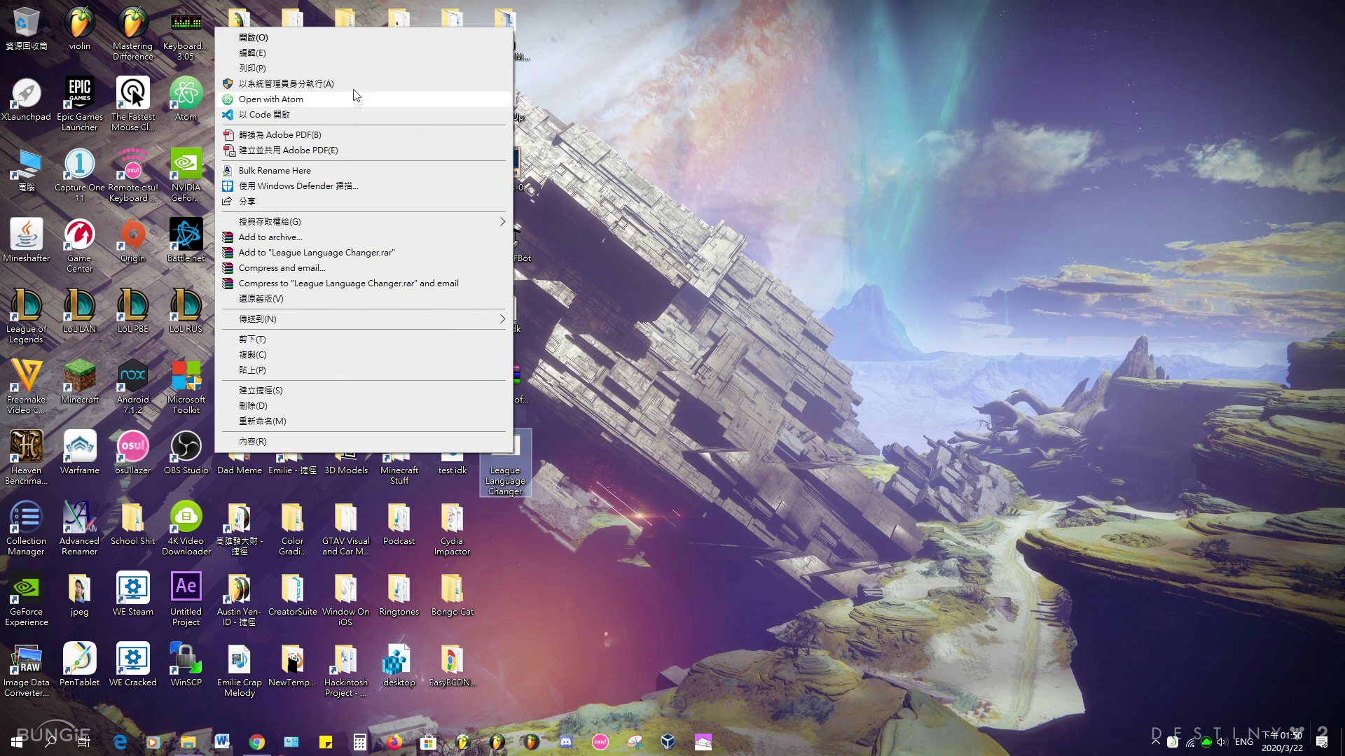
# Open League Language Changer.bat in Notepad, centre the window and highlight the na path line.
pyautogui.click(354, 54)
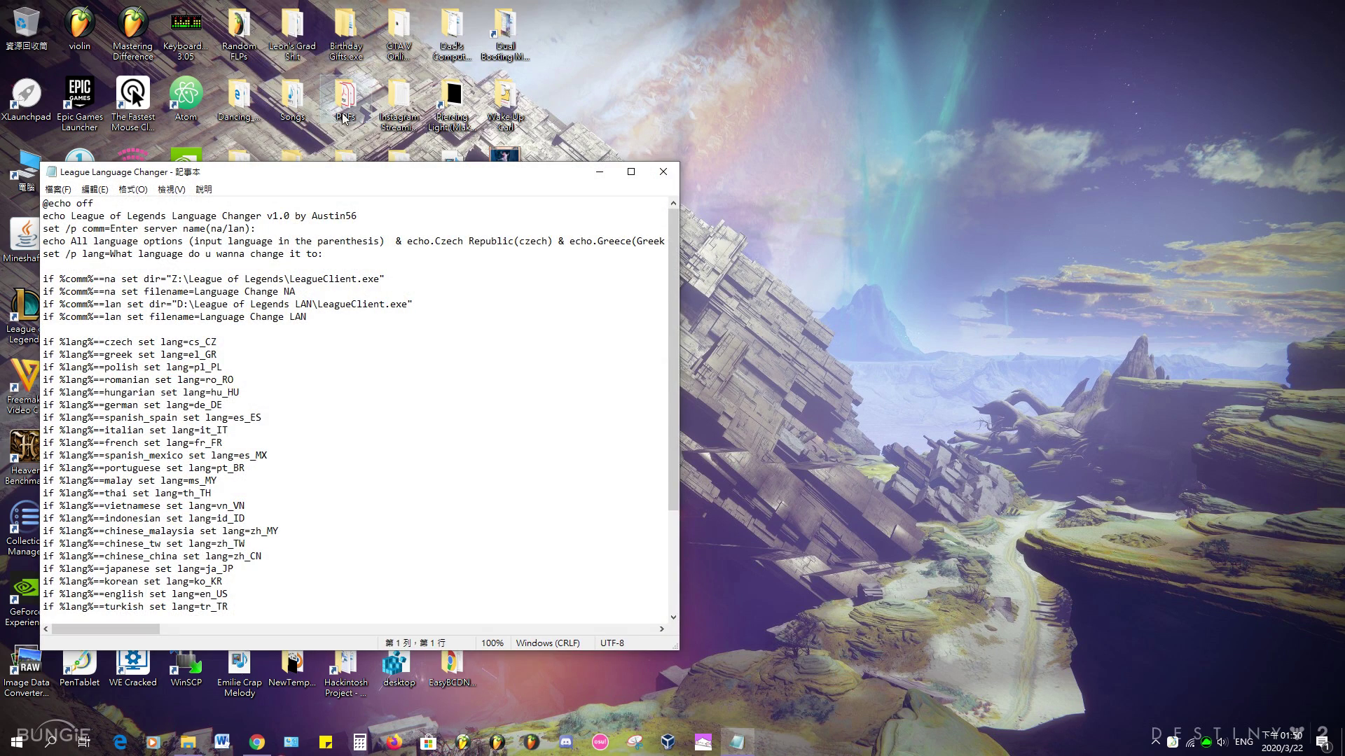
pyautogui.moveTo(277, 179); pyautogui.dragTo(485, 191)
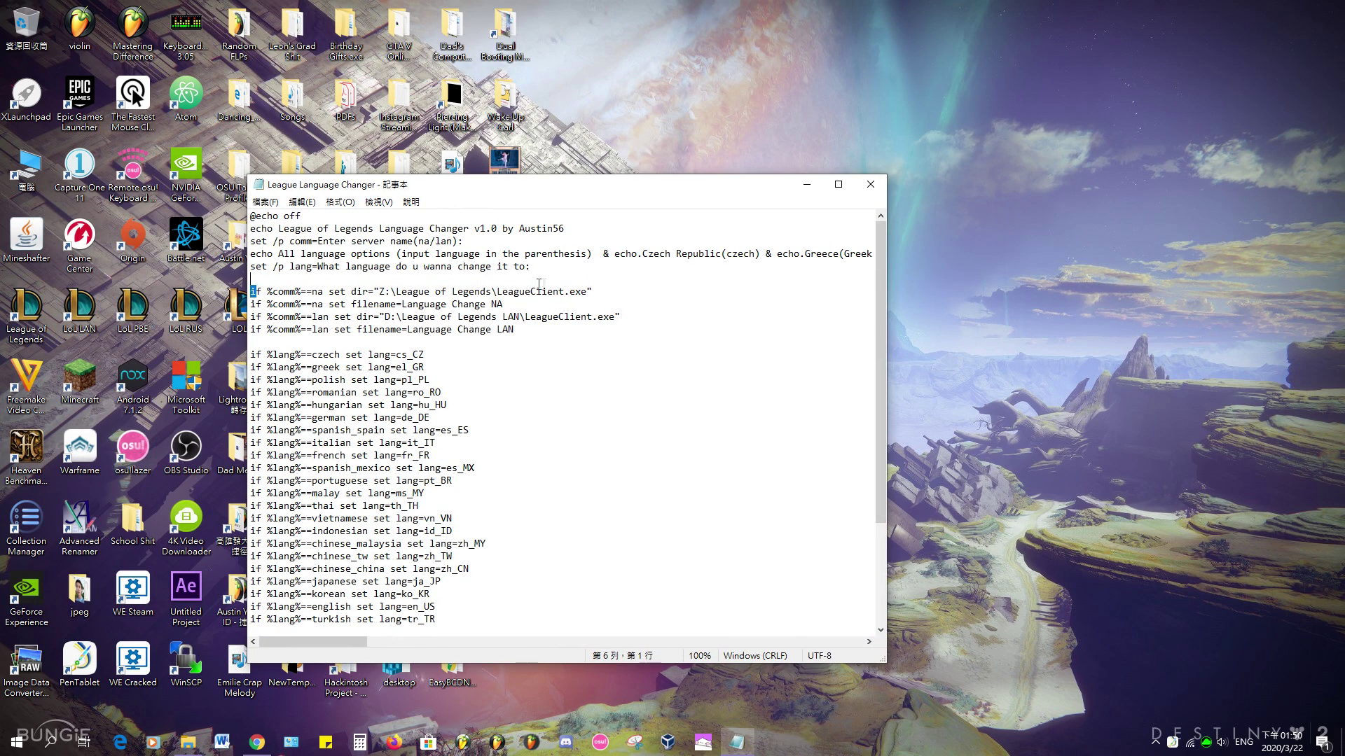
pyautogui.moveTo(253, 291); pyautogui.dragTo(603, 291)
# Review the na server path and filename lines, then browse the Samsung 860 Evo drive.
pyautogui.click(581, 292)
pyautogui.moveTo(269, 291); pyautogui.dragTo(503, 291)
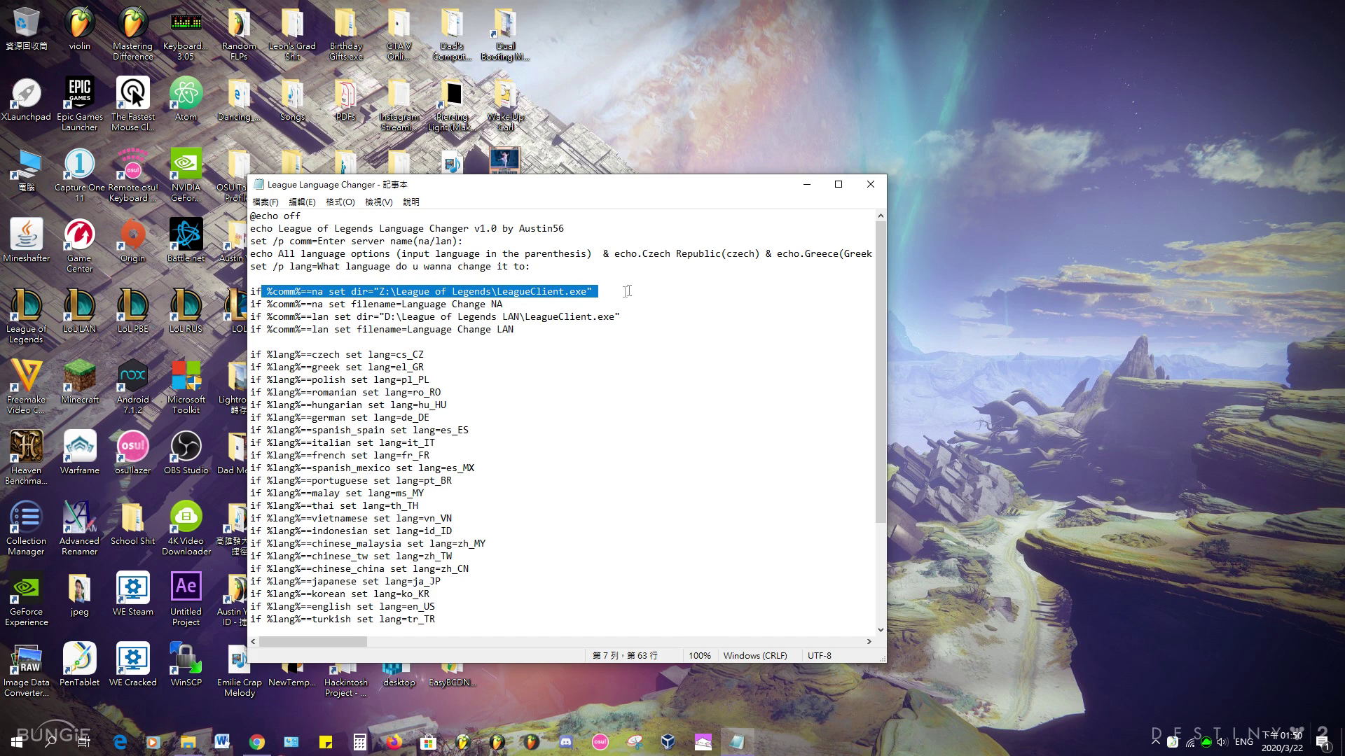
pyautogui.click(598, 302)
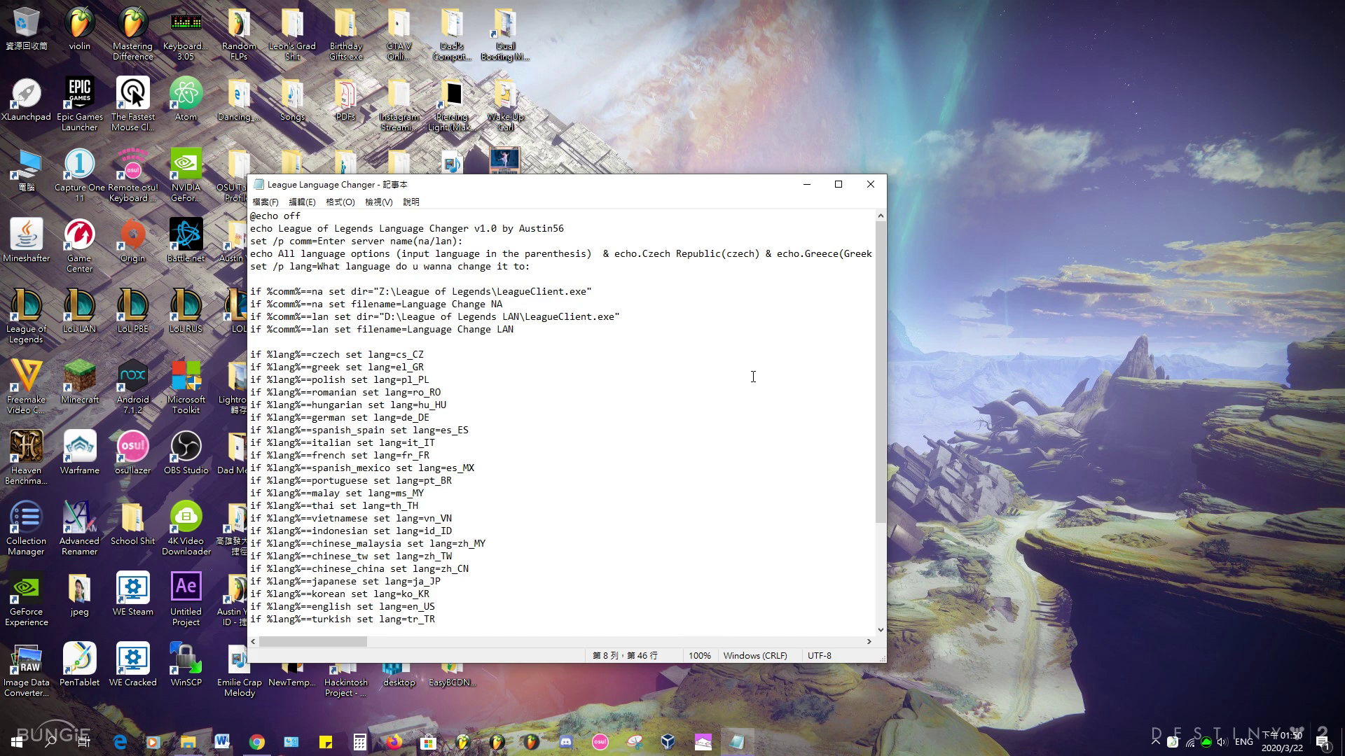
pyautogui.moveTo(187, 742)
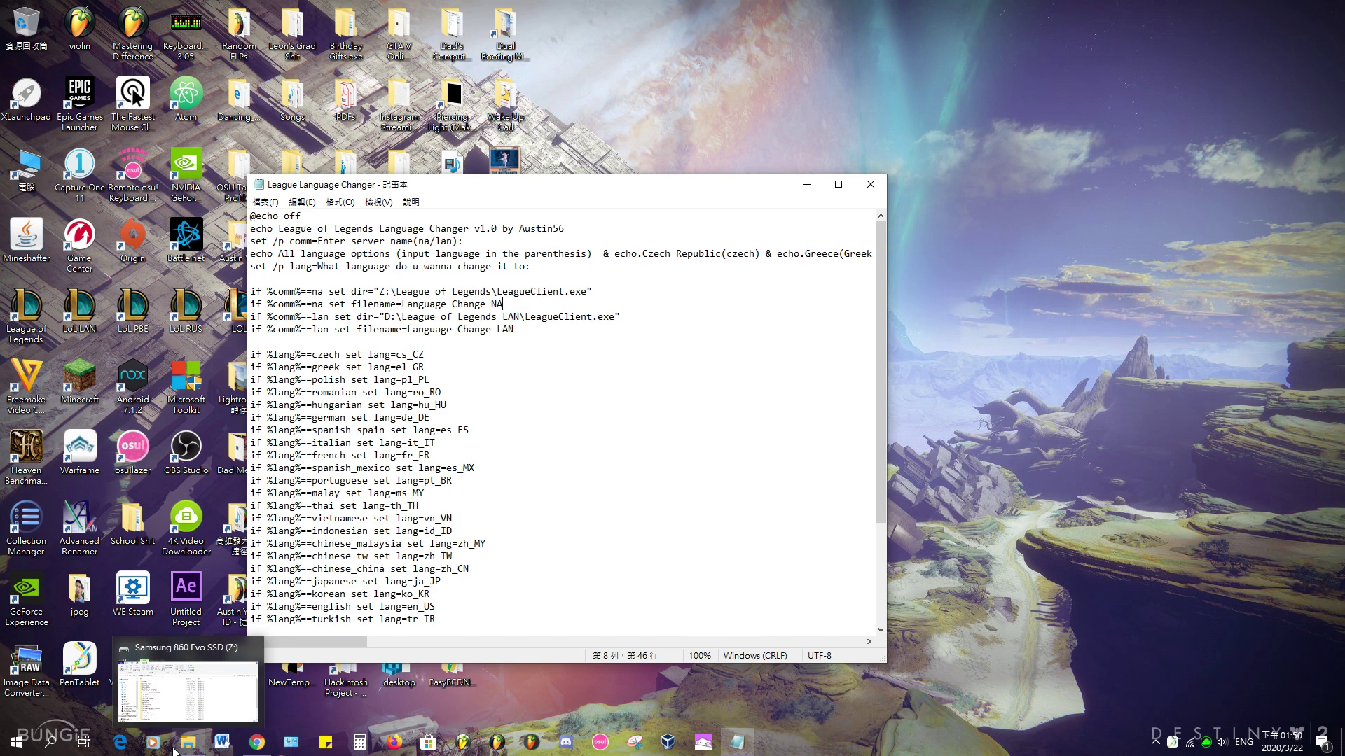
pyautogui.click(189, 689)
pyautogui.scroll(-1, 554, 531)
pyautogui.scroll(2, 555, 531)
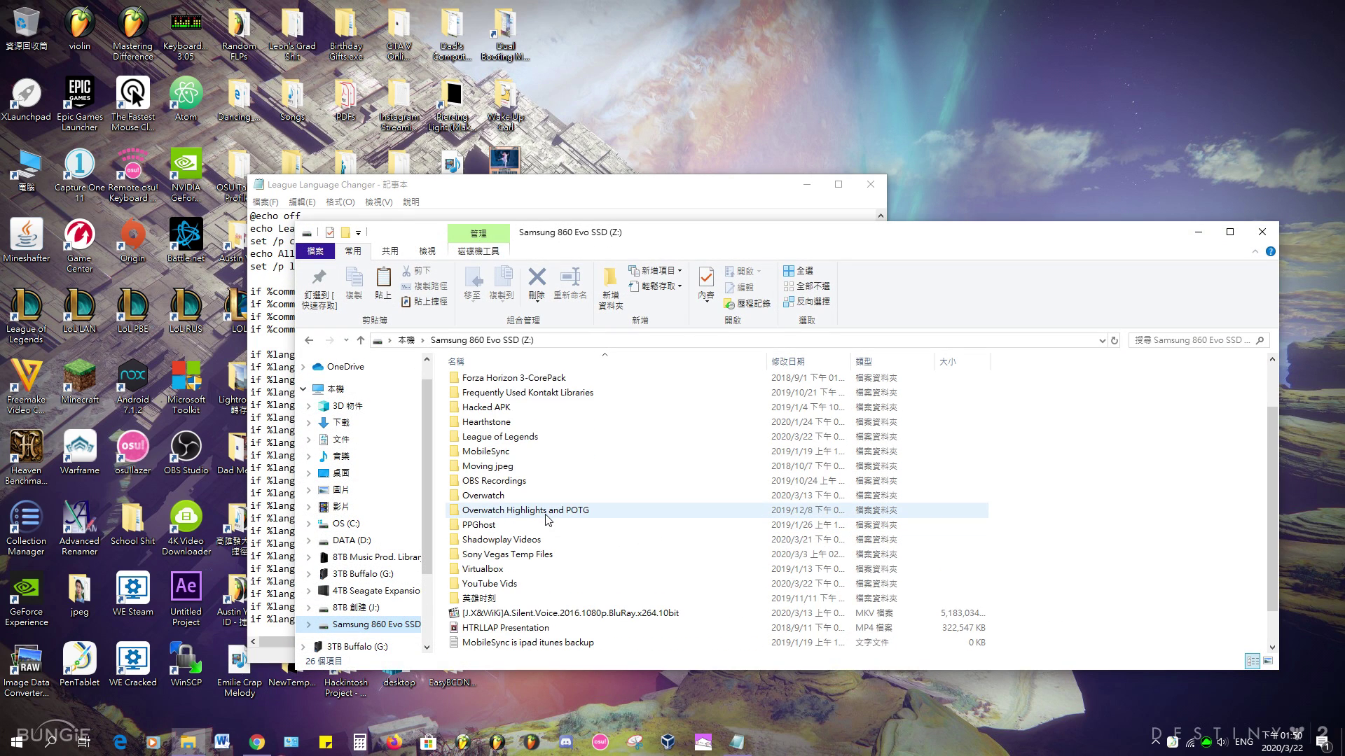
# Open Z:\League of Legends, check the lan LeagueClient.exe path, and close the script.
pyautogui.click(545, 484)
pyautogui.doubleClick(545, 484)
pyautogui.scroll(-5, 544, 484)
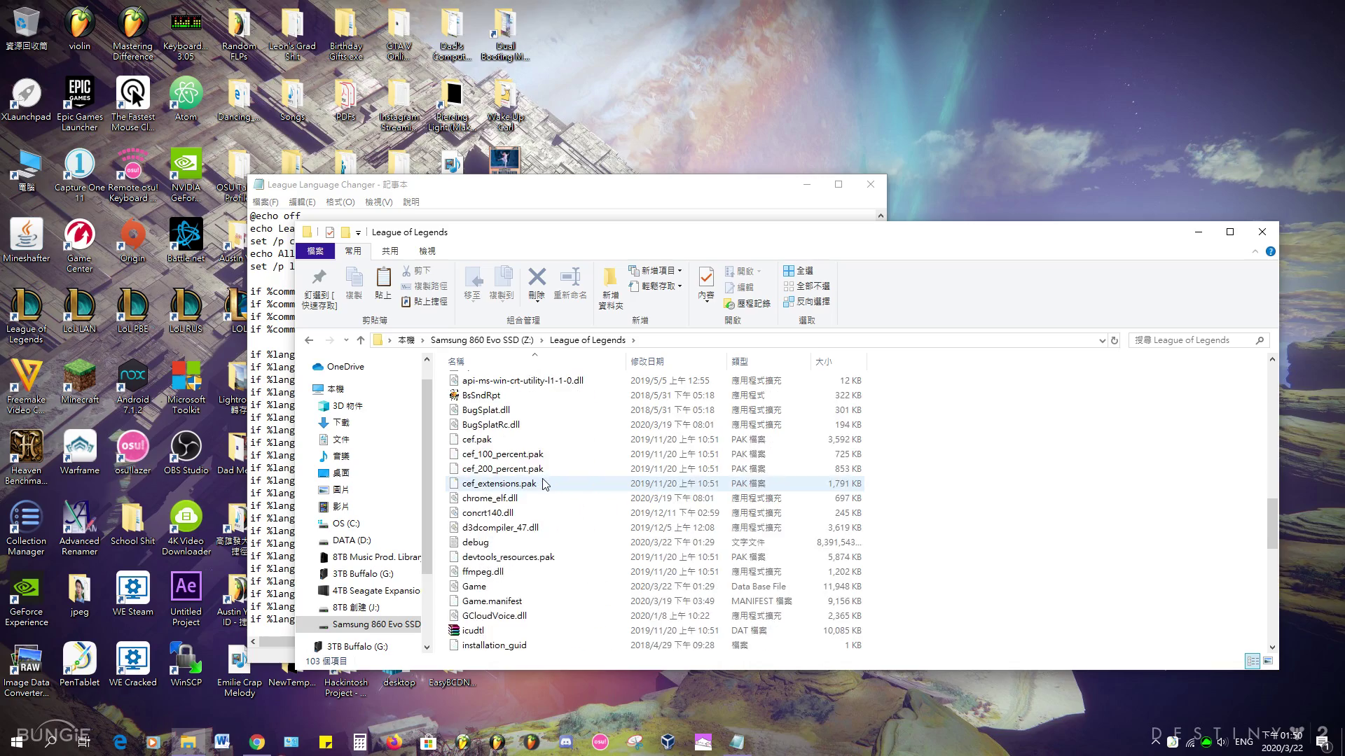
pyautogui.scroll(-3, 545, 483)
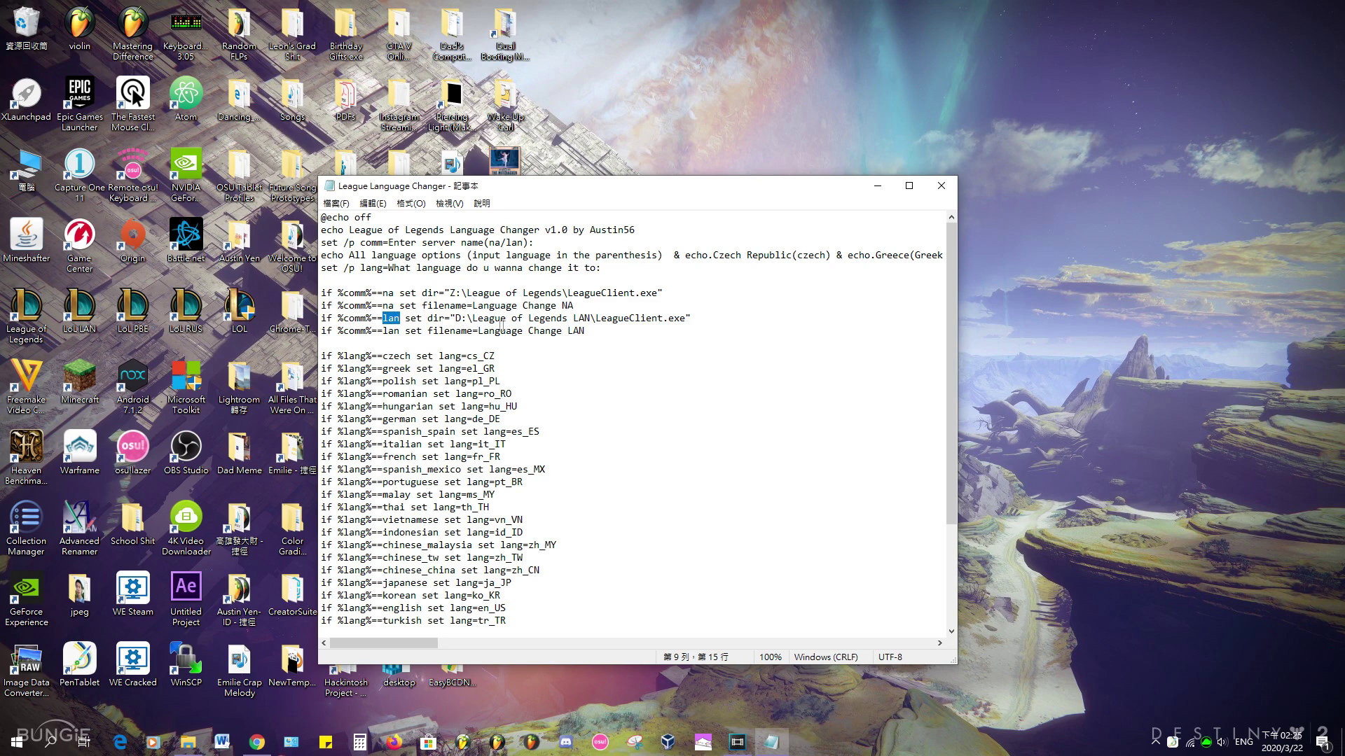
pyautogui.moveTo(489, 319); pyautogui.dragTo(666, 316)
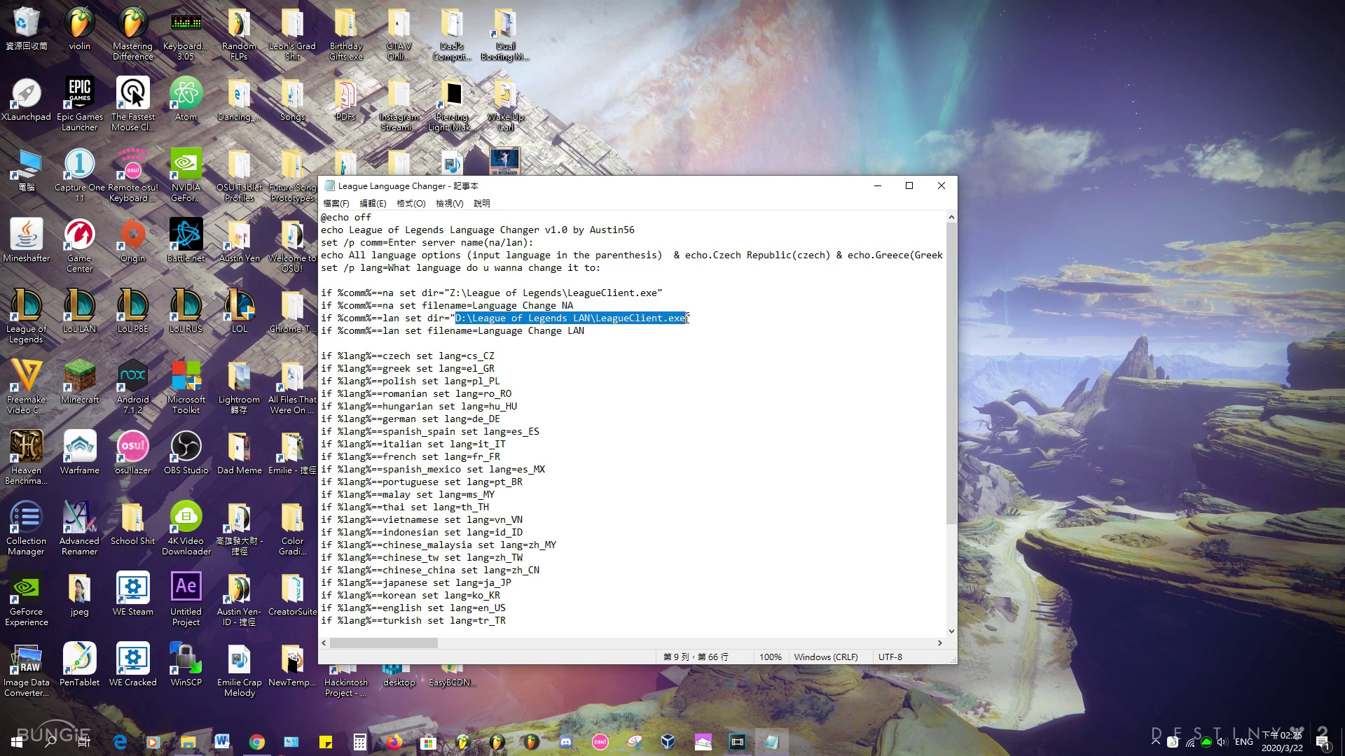
pyautogui.click(632, 340)
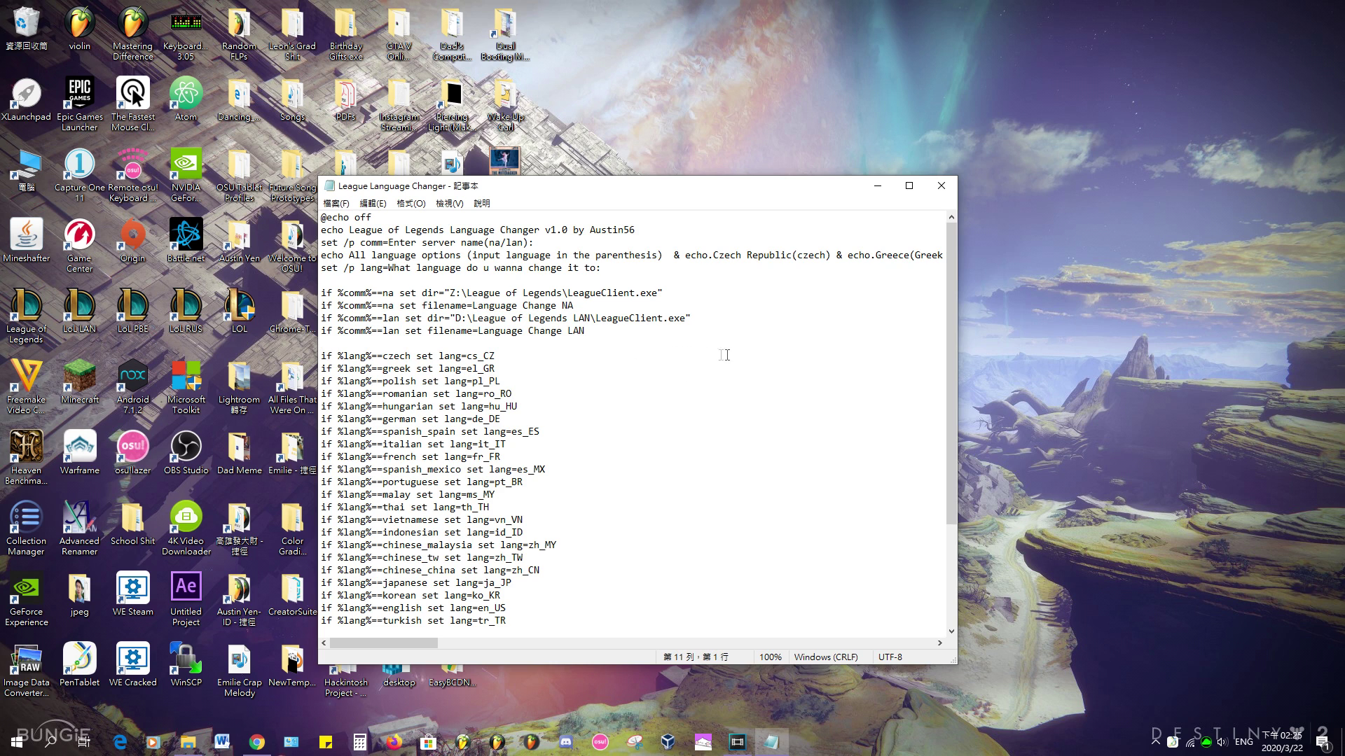
pyautogui.click(940, 185)
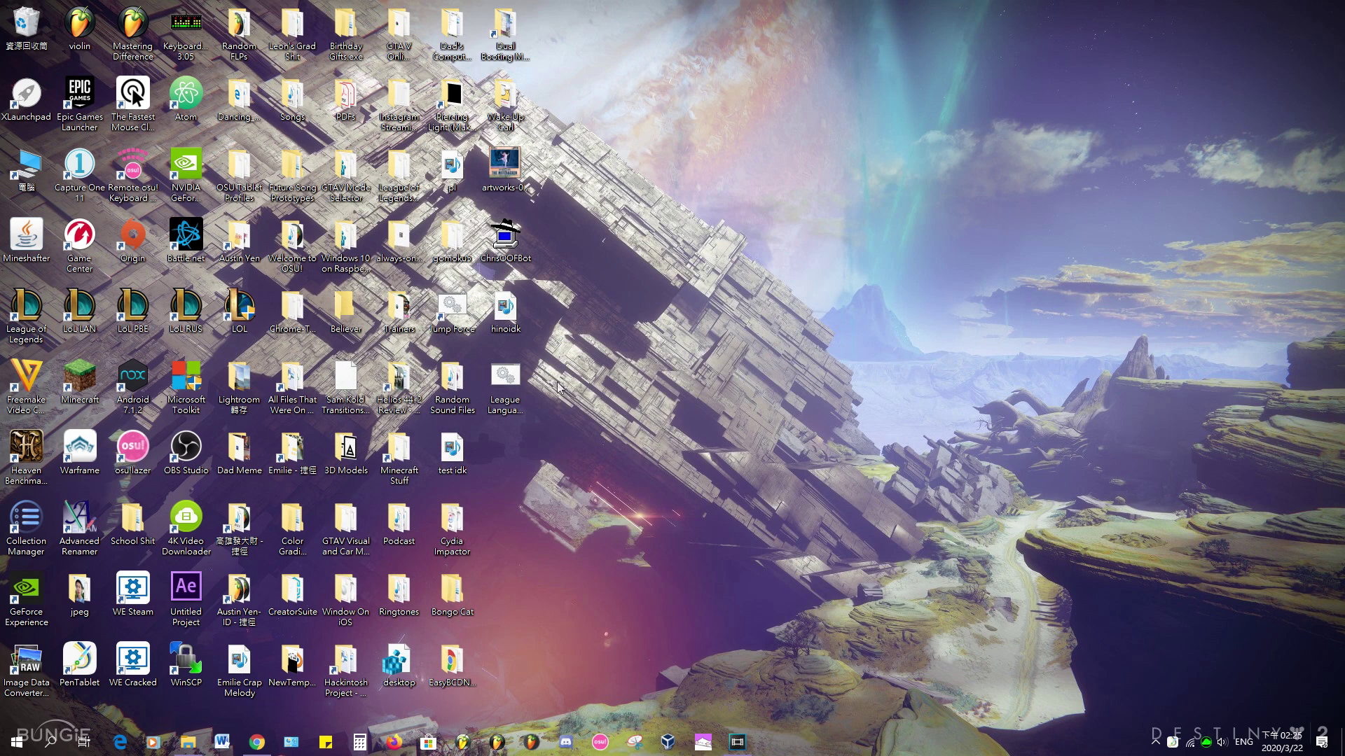
# Run League Language Changer with server na and language chinese_tw.
pyautogui.doubleClick(514, 392)
pyautogui.moveTo(336, 84); pyautogui.dragTo(631, 206)
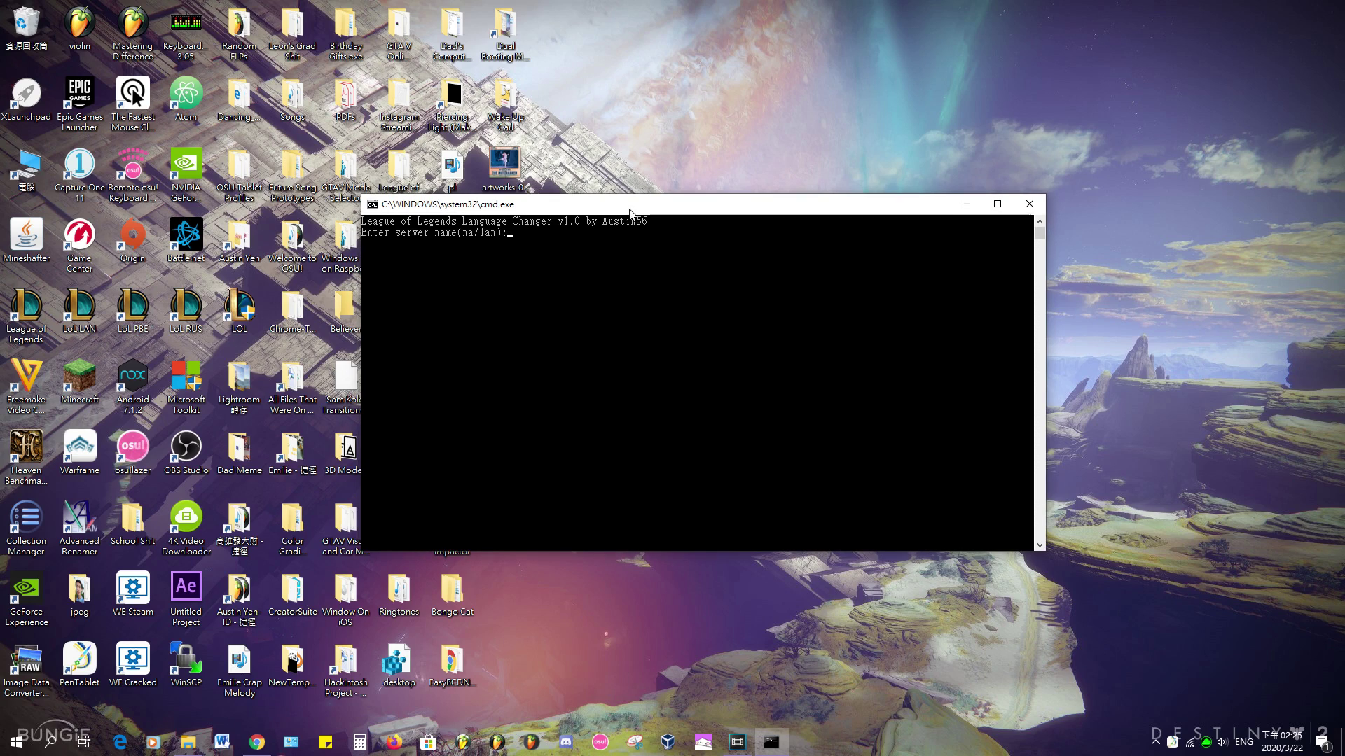
pyautogui.write('na')
pyautogui.press('Return')
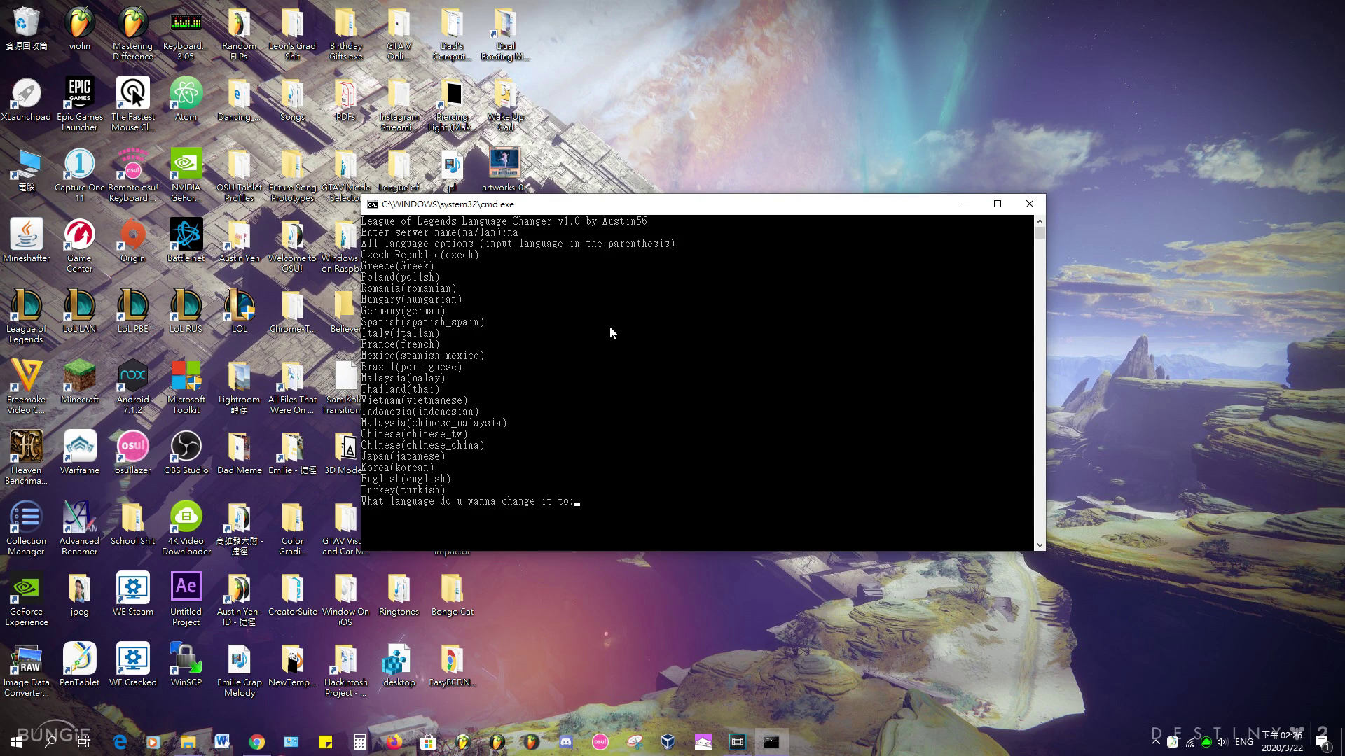
pyautogui.click(442, 284)
pyautogui.click(504, 328)
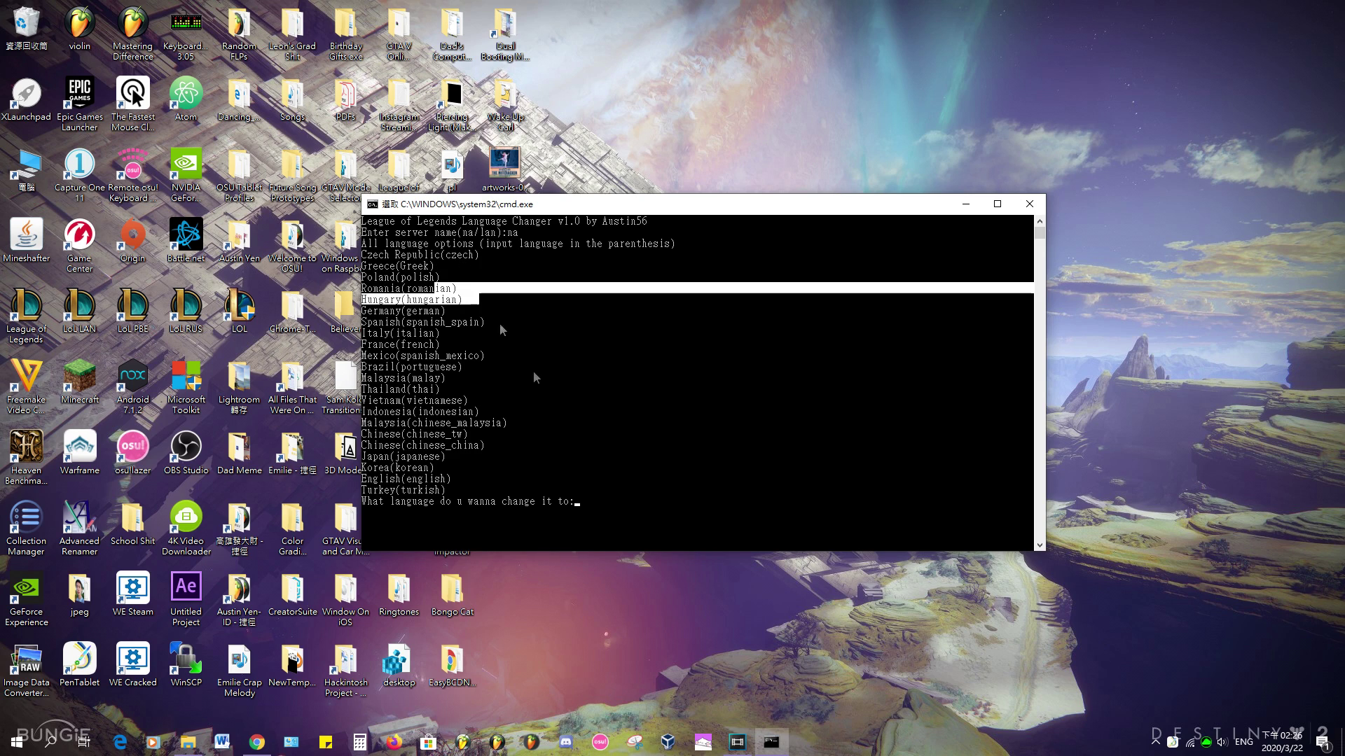
pyautogui.click(627, 515)
pyautogui.write('chinese_tw')
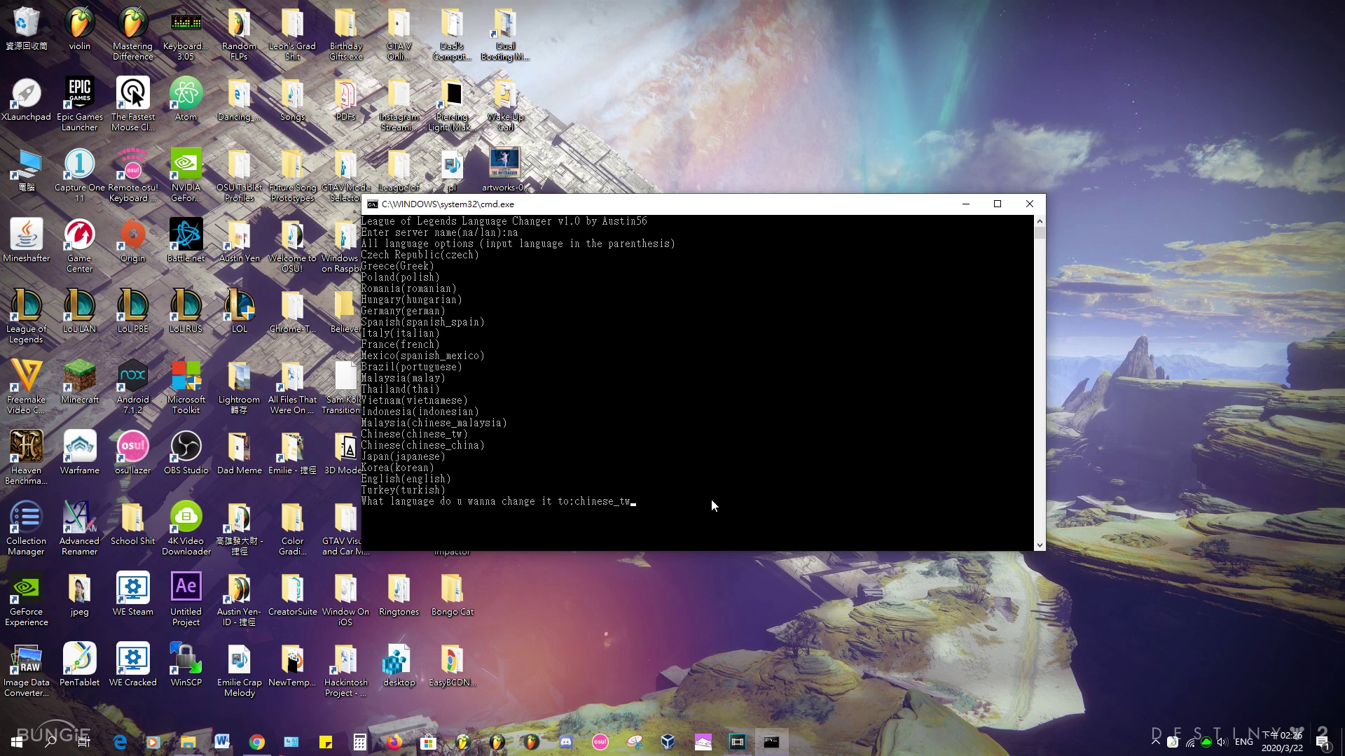
pyautogui.press('Return')
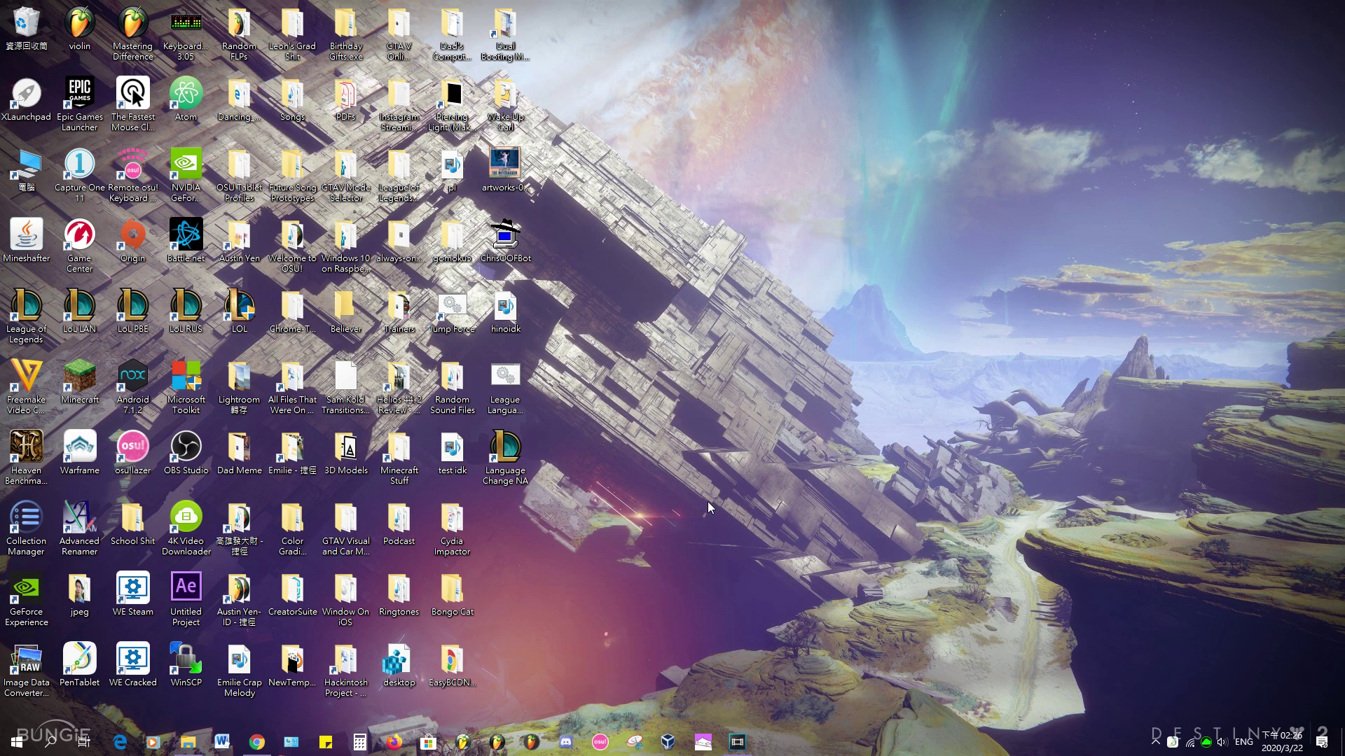
# Launch the Language Change NA shortcut, view the 收藏 champion collection, and start exiting.
pyautogui.doubleClick(515, 463)
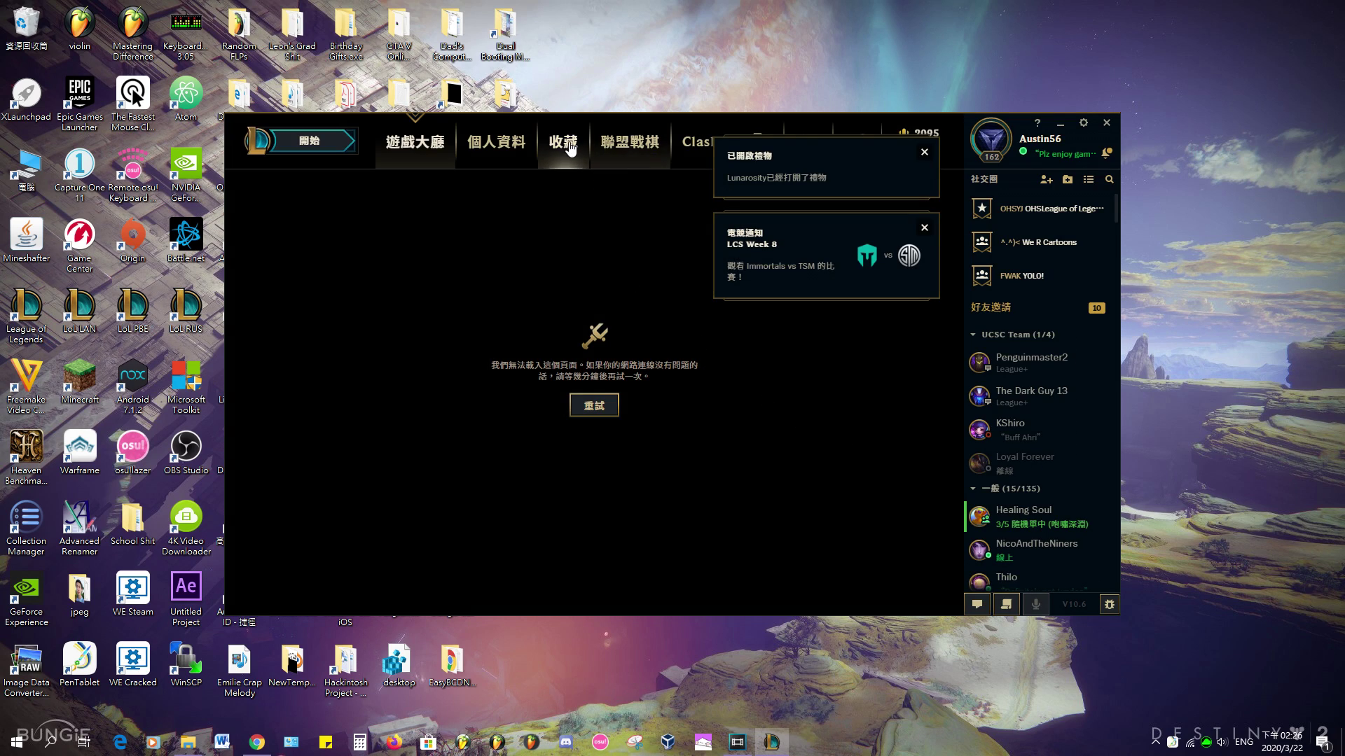
pyautogui.click(563, 142)
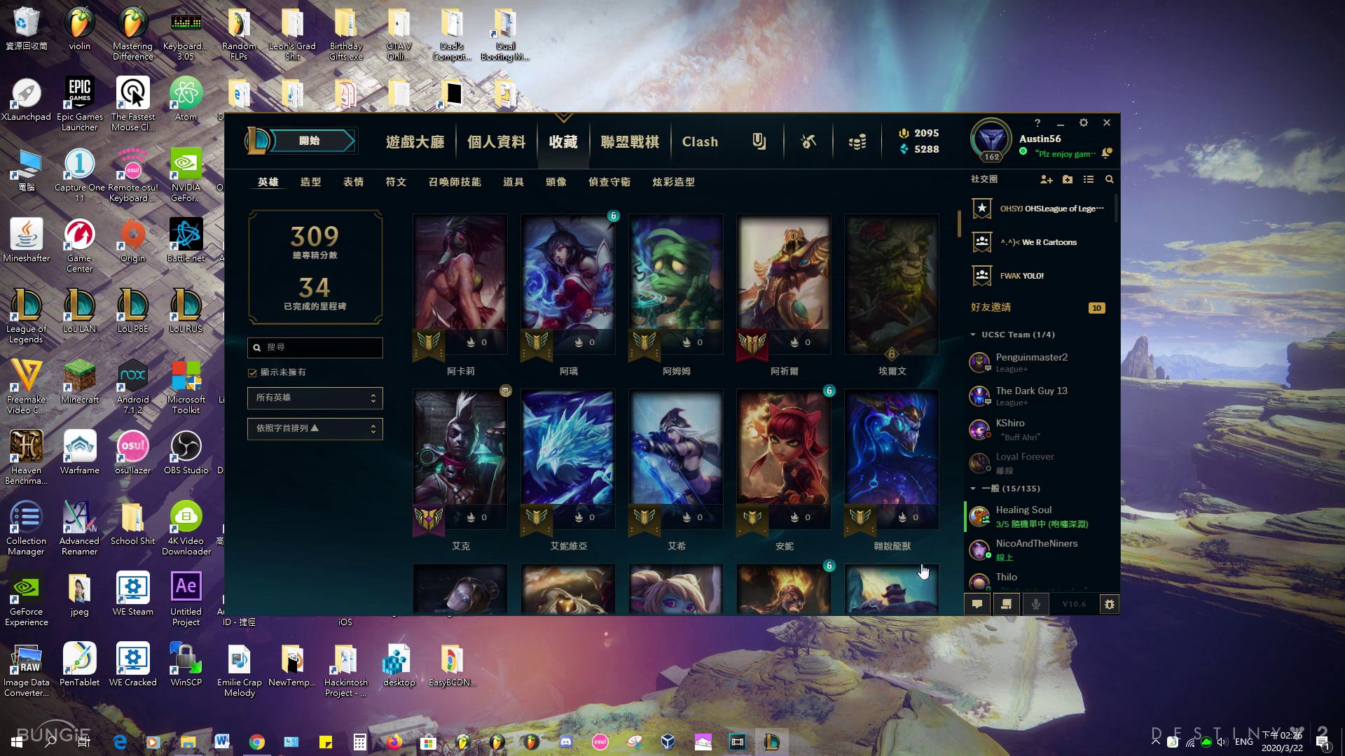
pyautogui.scroll(-2, 630, 473)
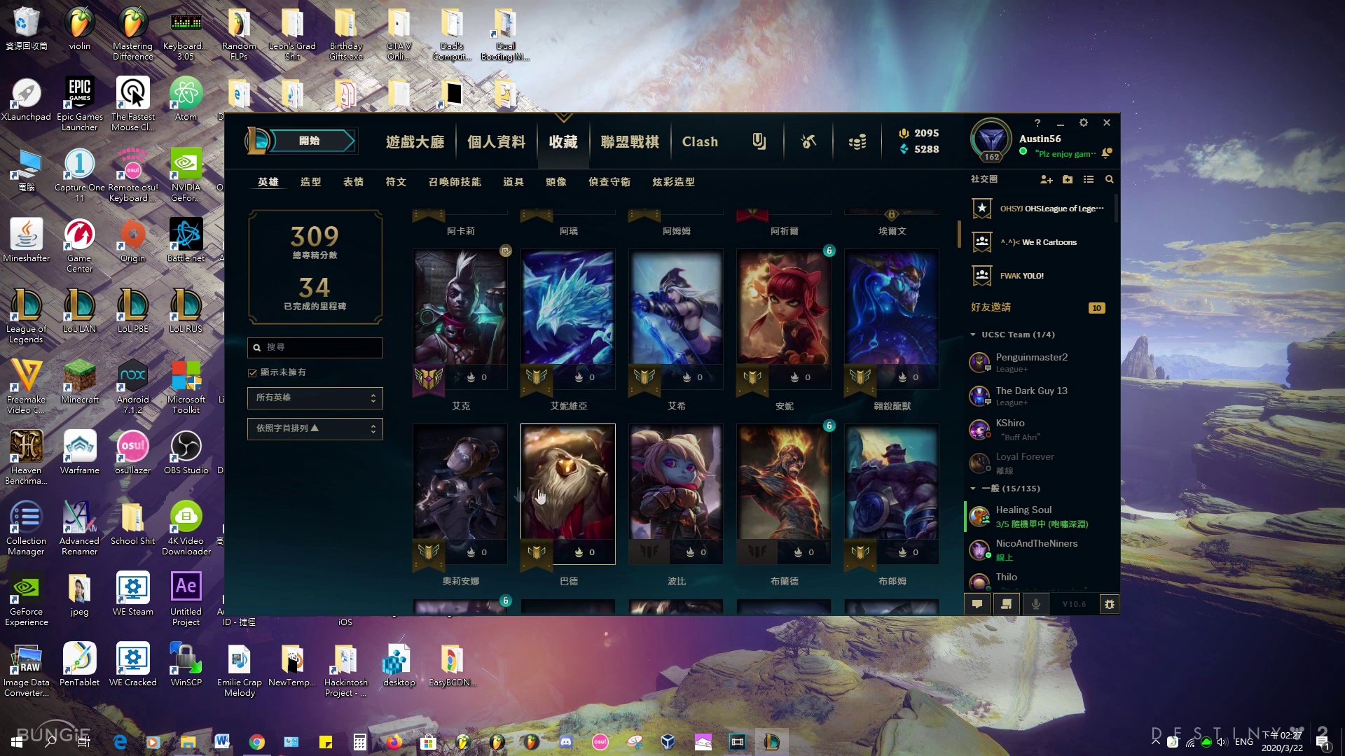
pyautogui.scroll(3, 751, 516)
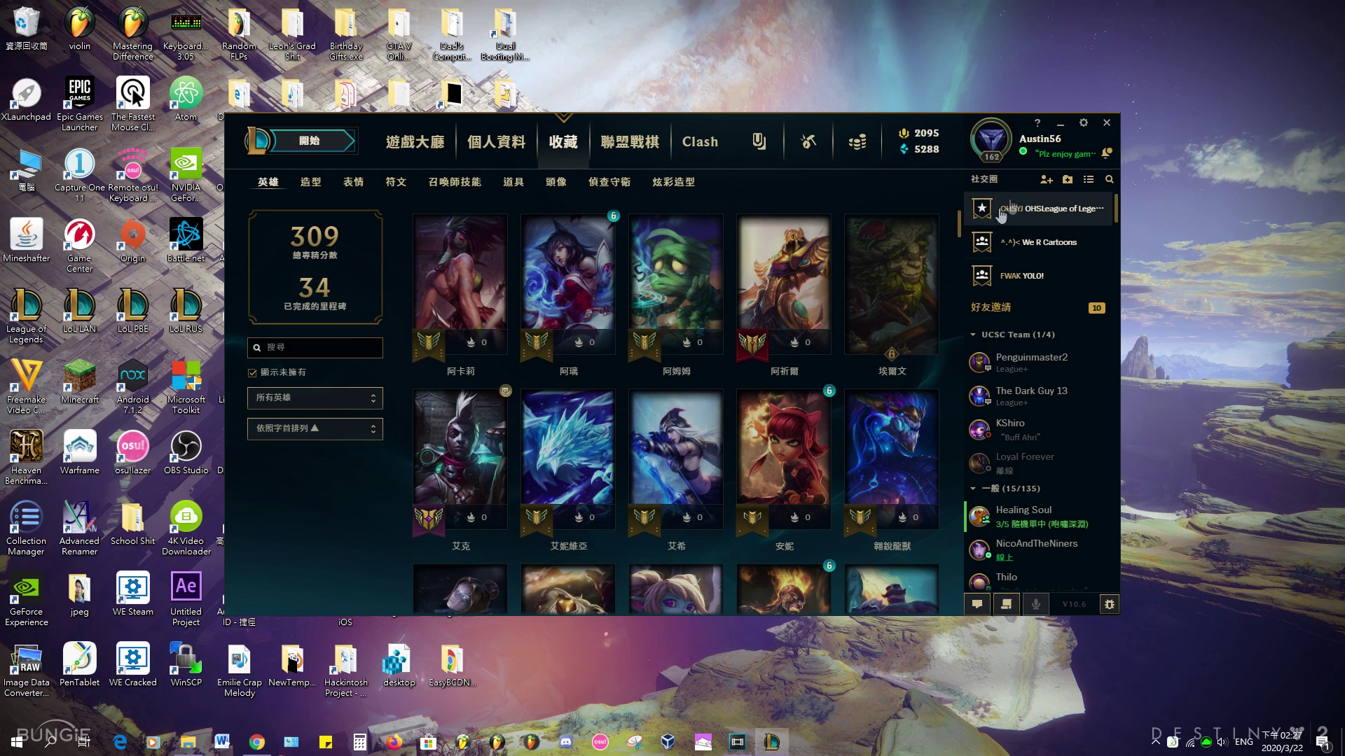
pyautogui.click(1110, 126)
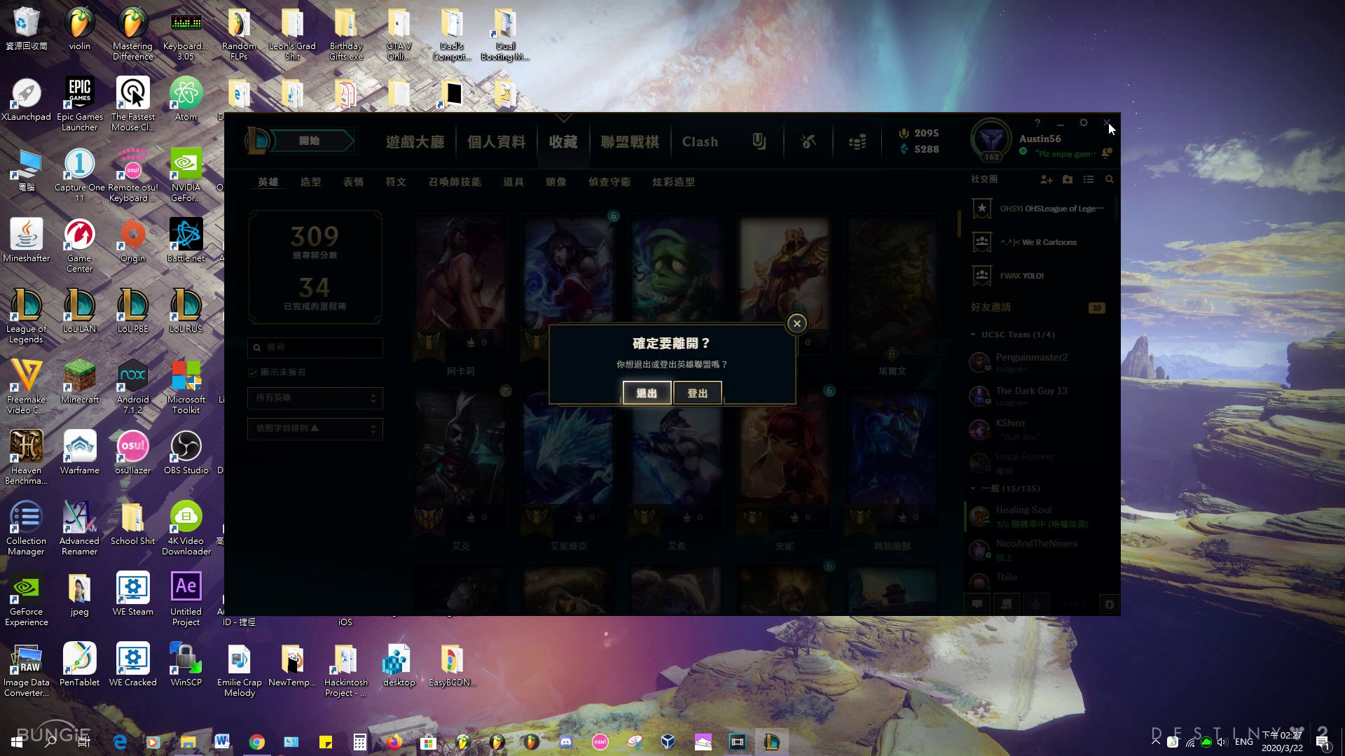
# Confirm 離開, relaunch LeagueClient from Z:\League of Legends, and view the Collection page.
pyautogui.click(641, 392)
pyautogui.click(543, 742)
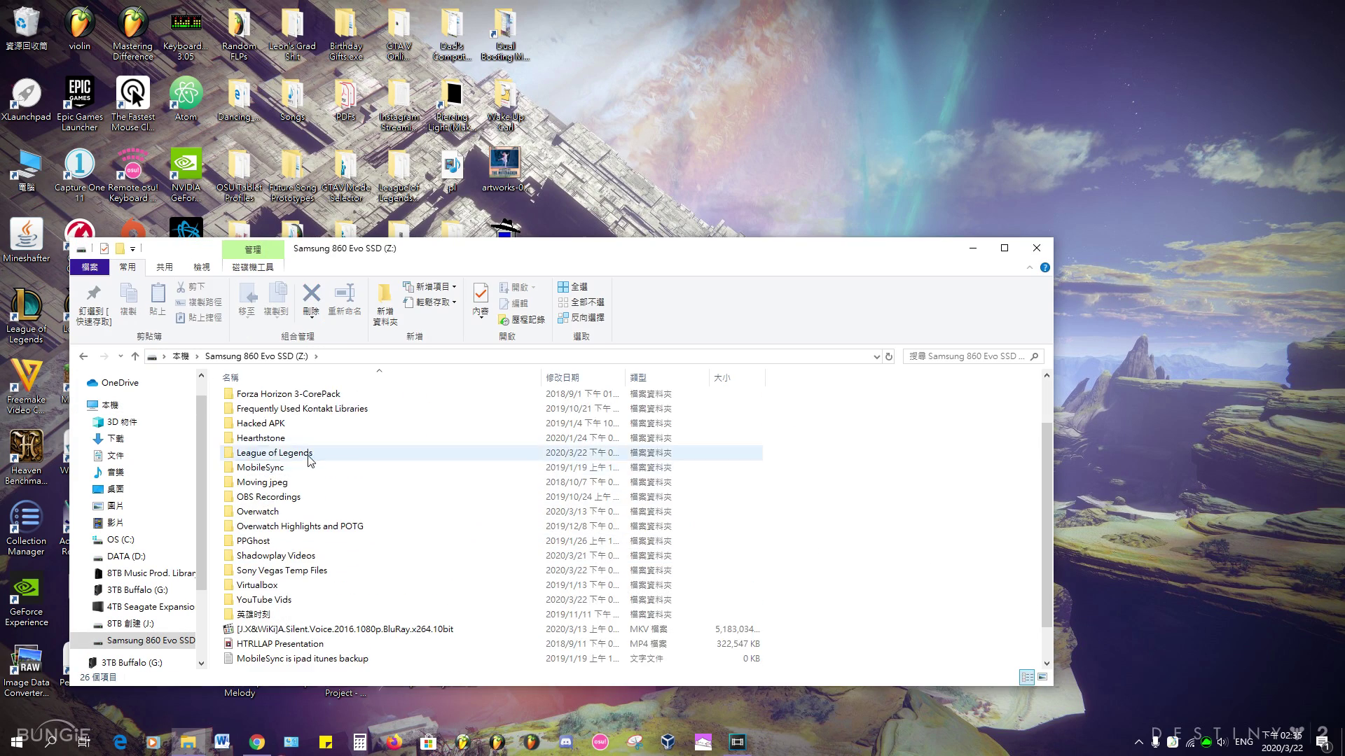
pyautogui.doubleClick(304, 451)
pyautogui.click(501, 515)
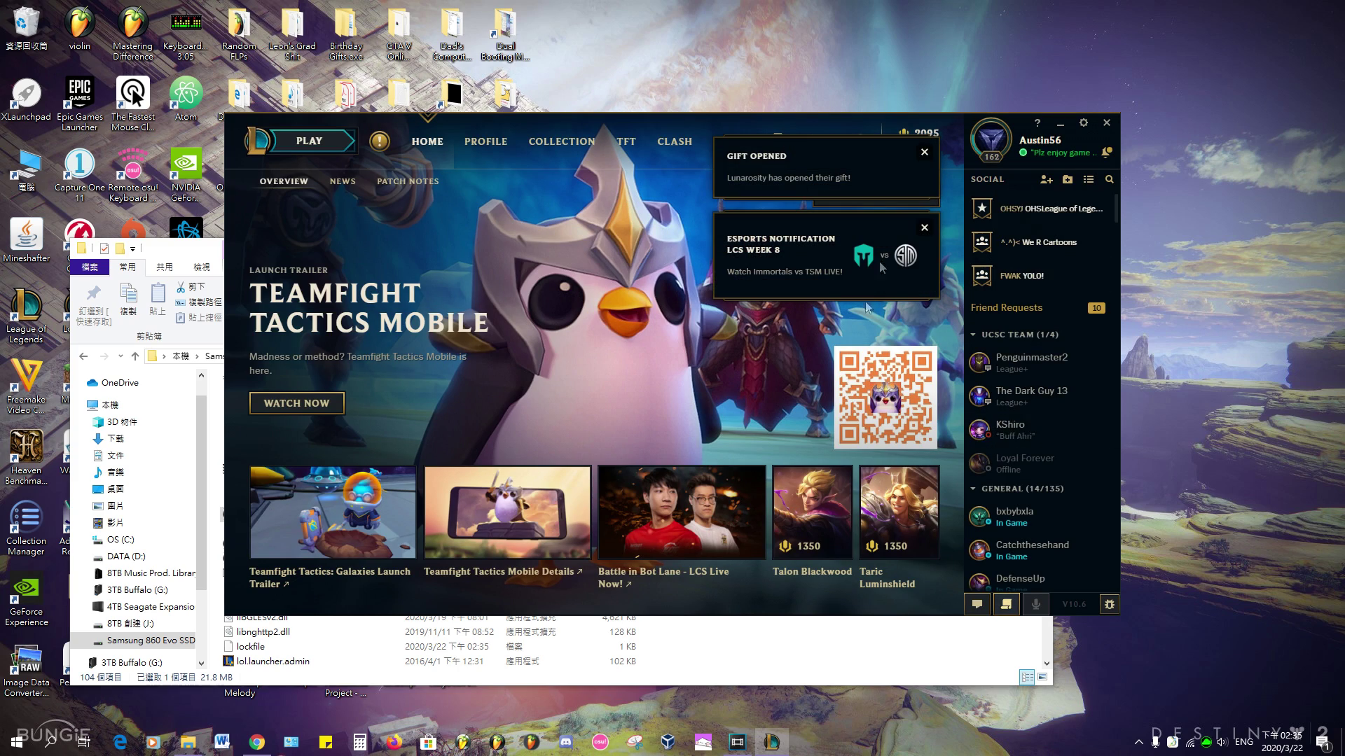
pyautogui.click(486, 141)
pyautogui.click(561, 141)
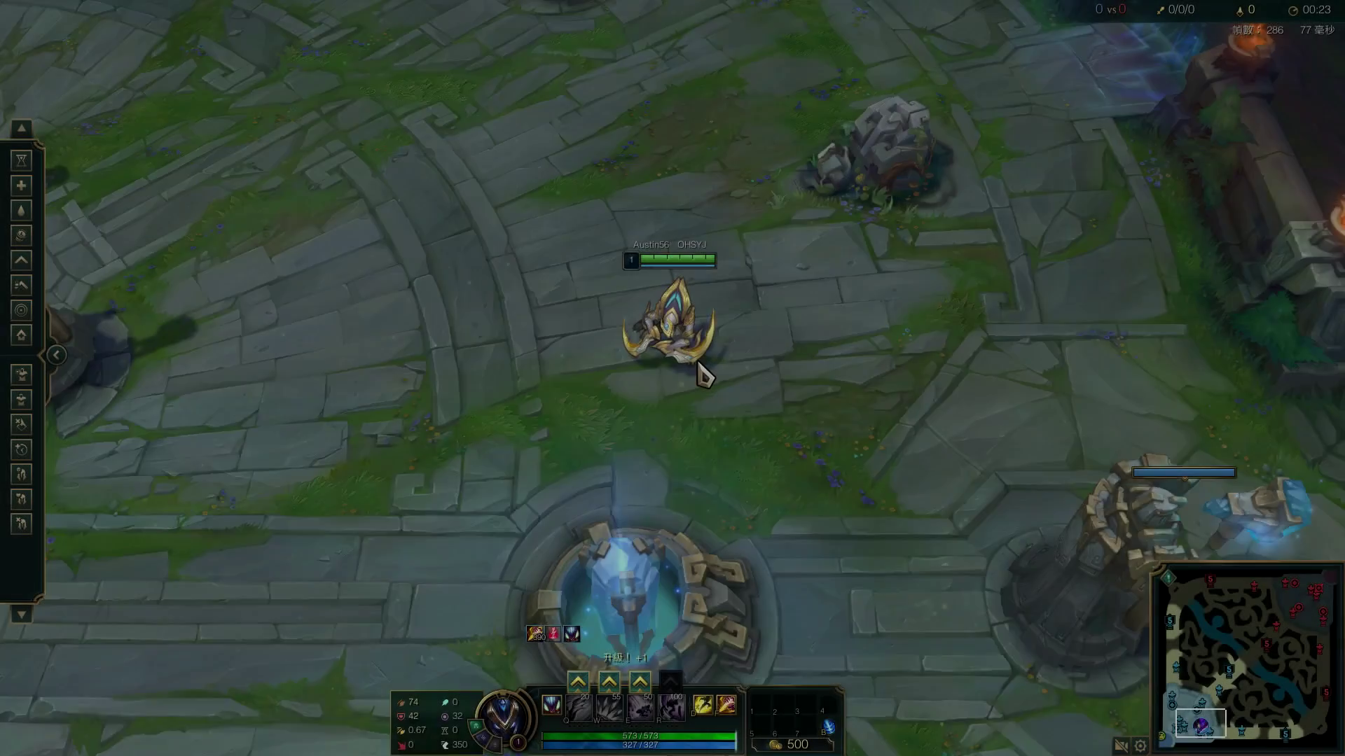
pyautogui.scroll(5, 703, 375)
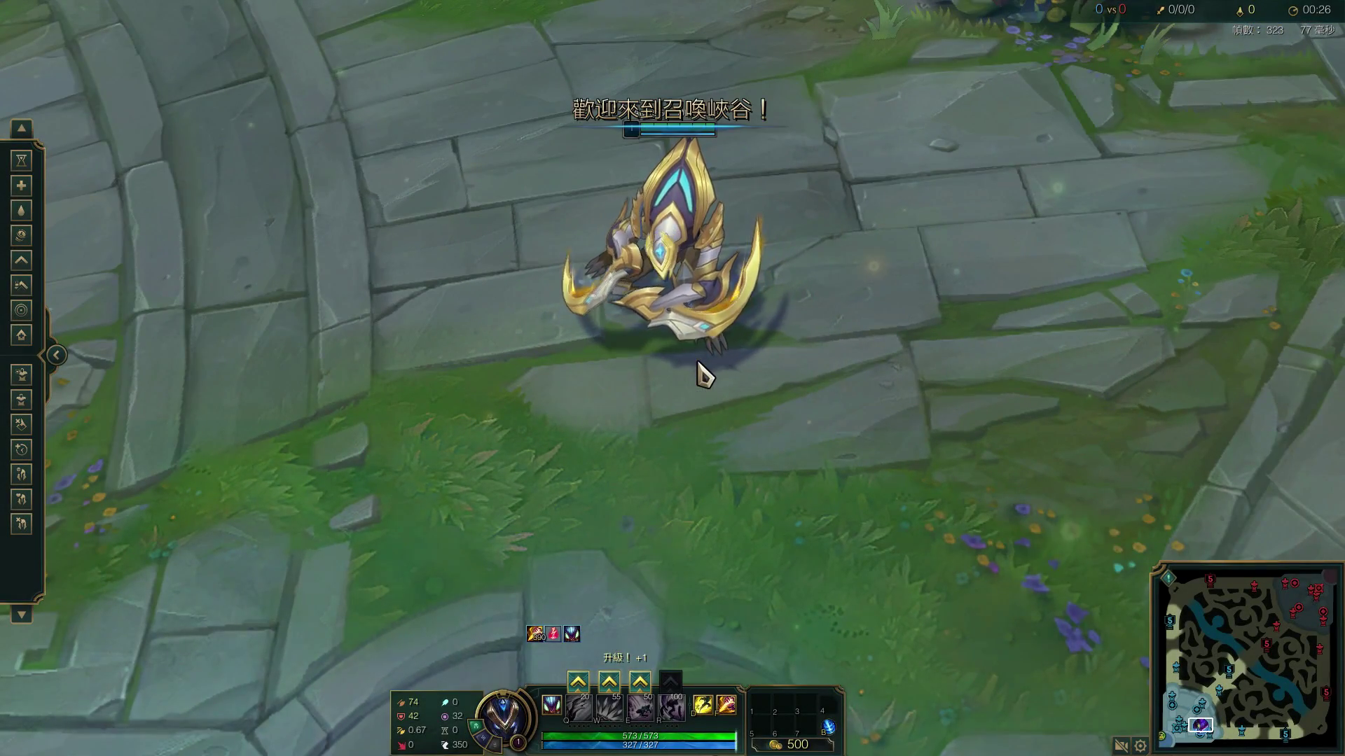
pyautogui.scroll(-5, 705, 374)
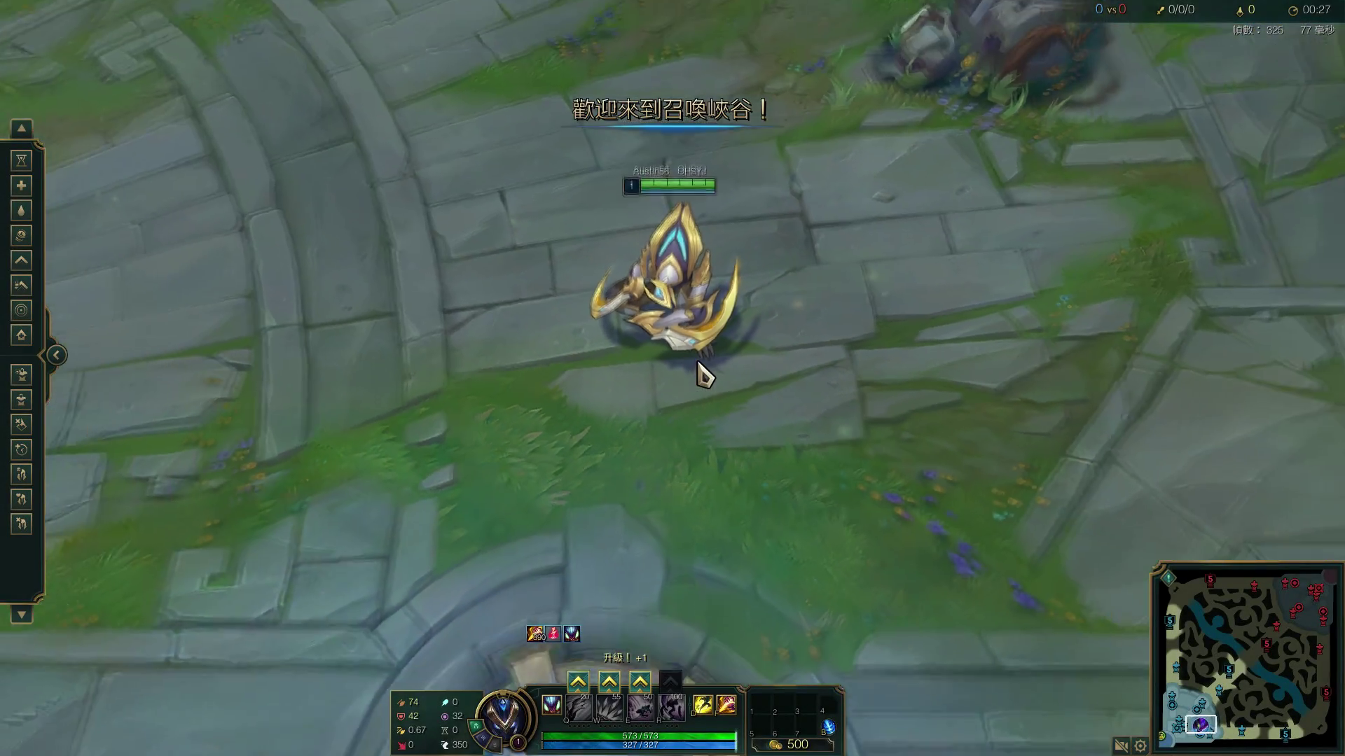